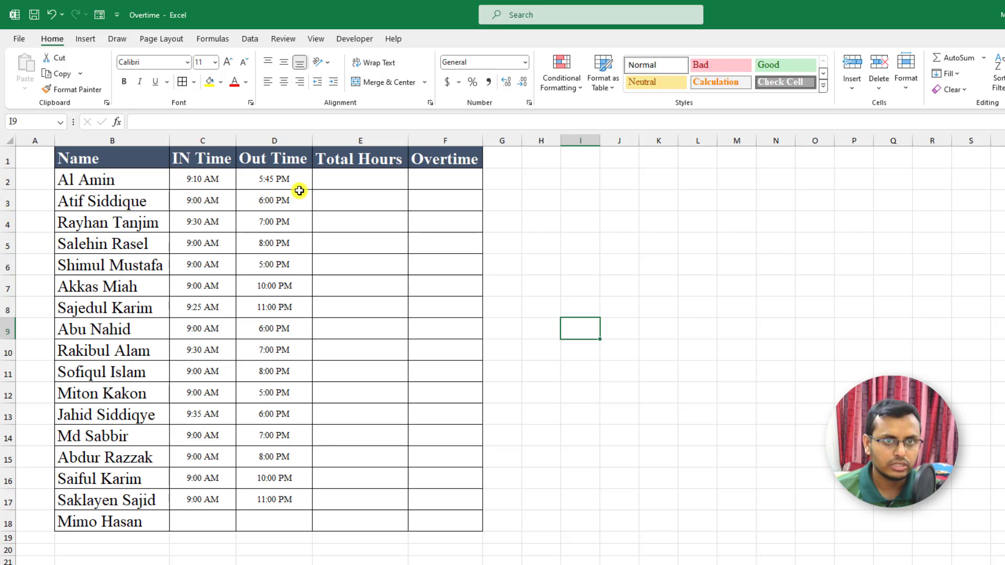
# Enter 09:00 AM as the IN Time for the last employee in cell C18.
pyautogui.click(216, 522)
pyautogui.click(277, 550)
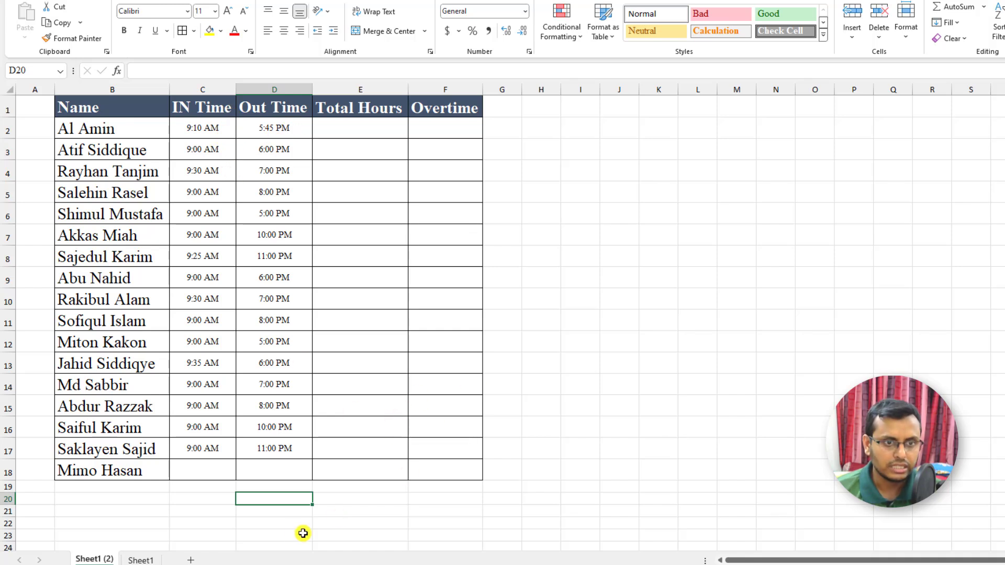
pyautogui.click(225, 467)
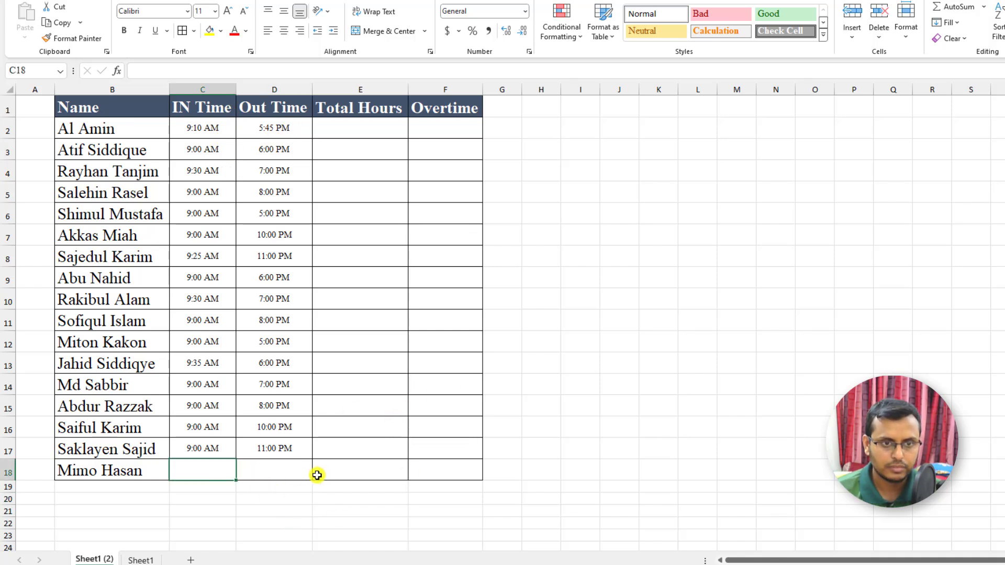
pyautogui.click(296, 473)
pyautogui.click(208, 470)
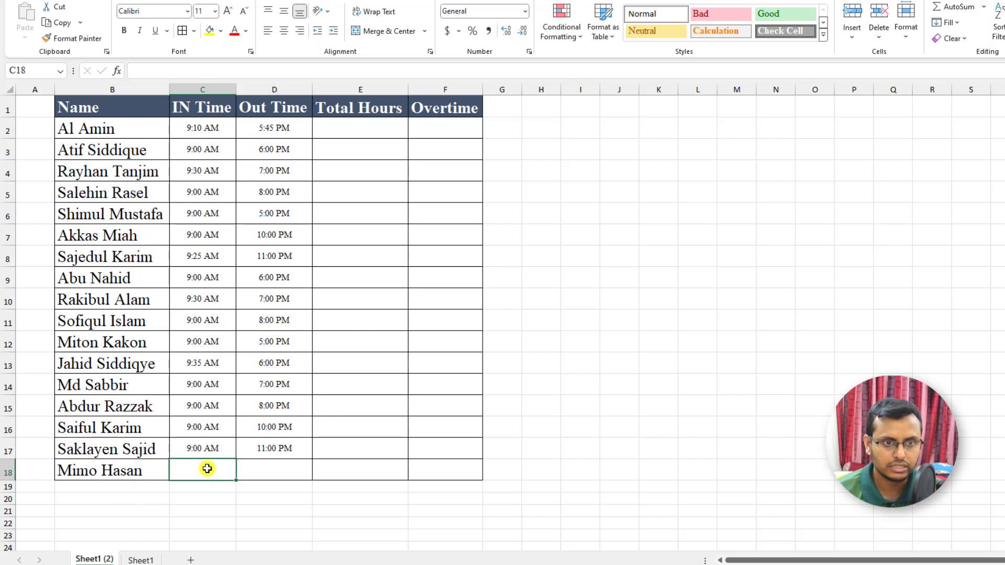
pyautogui.write('09:')
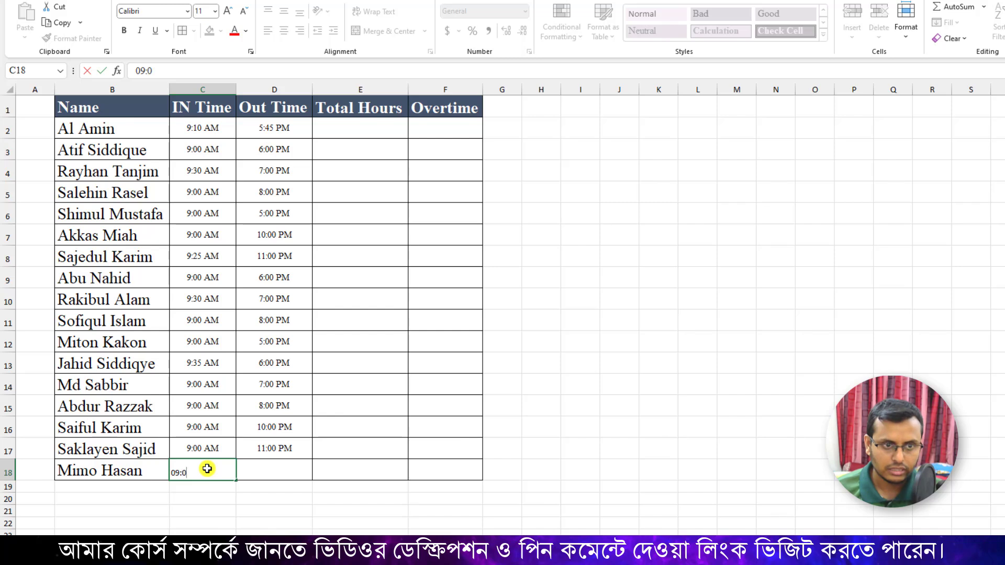
pyautogui.write('00 A')
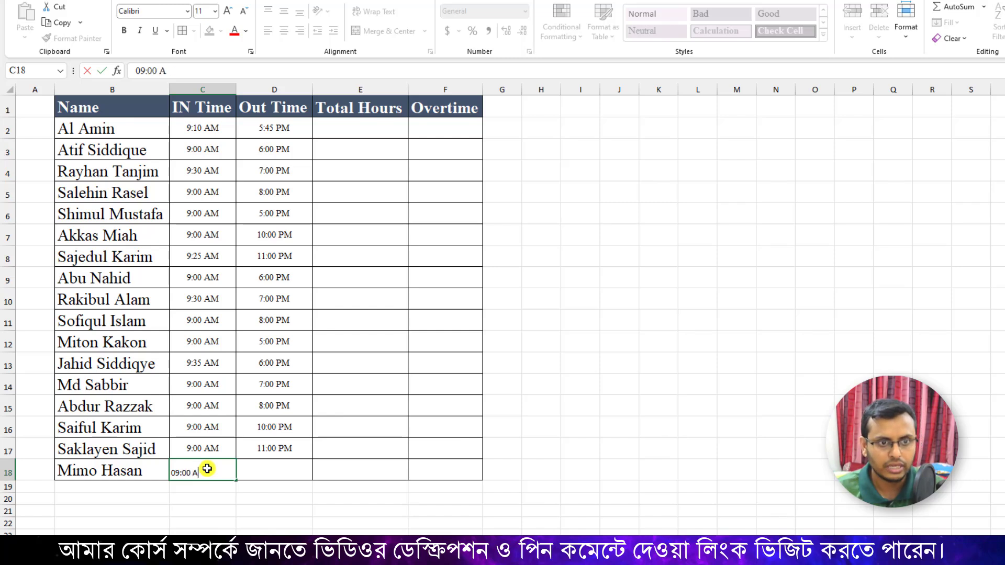
pyautogui.write('M')
pyautogui.press('Return')
pyautogui.click(224, 468)
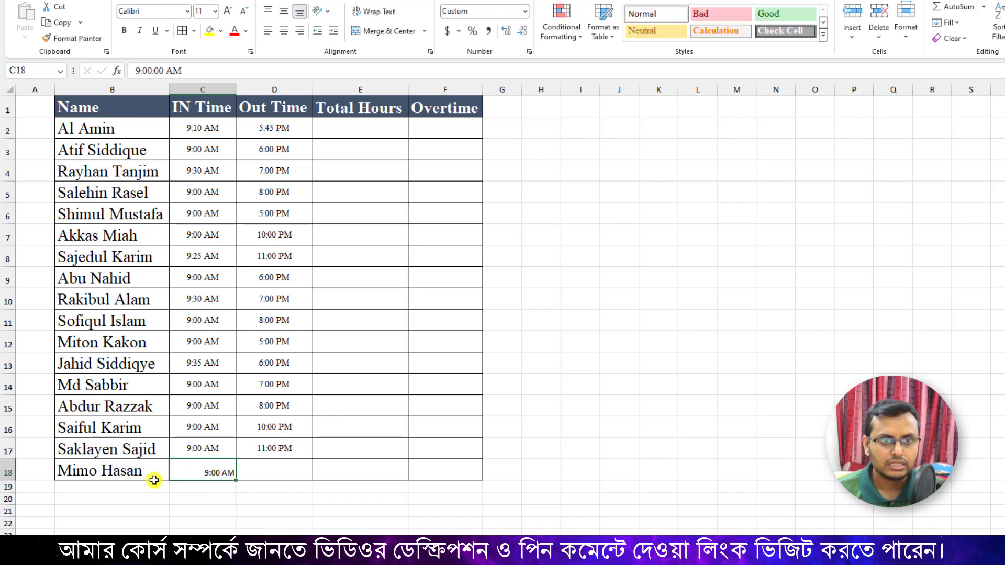
# Enter 05:45 PM as the Out Time for the last employee in cell D18.
pyautogui.click(261, 473)
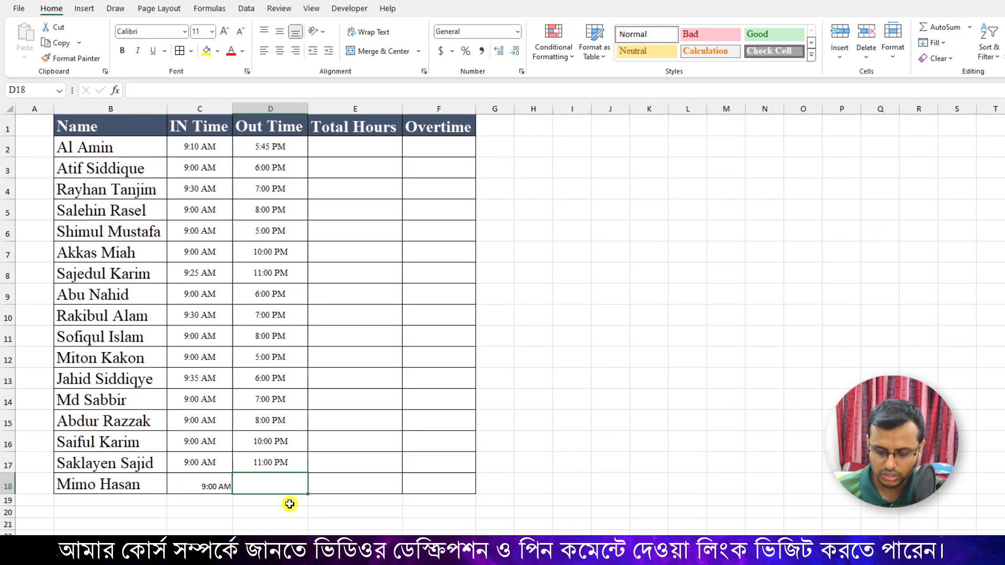
pyautogui.write('05')
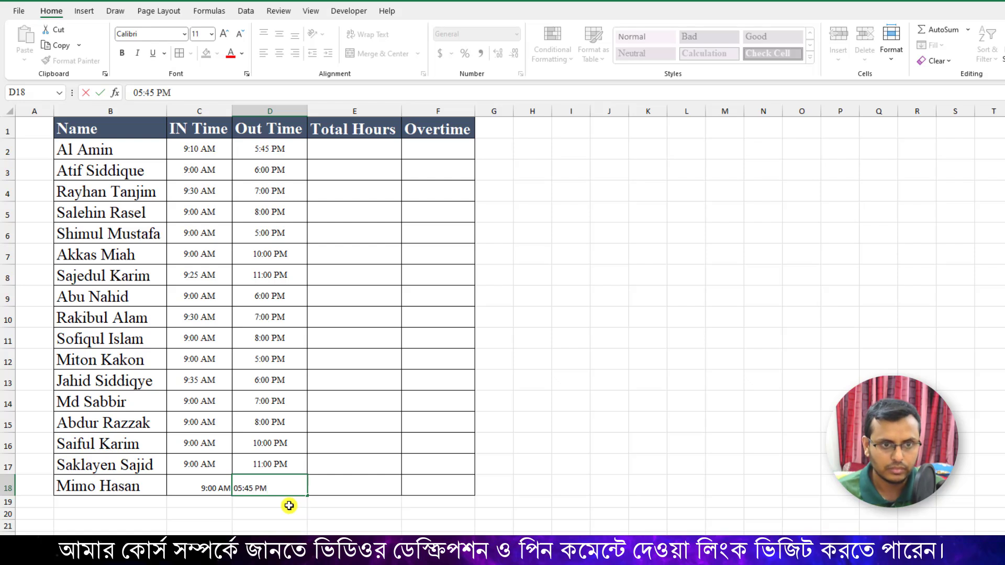
pyautogui.write(':45 PM')
pyautogui.press('Return')
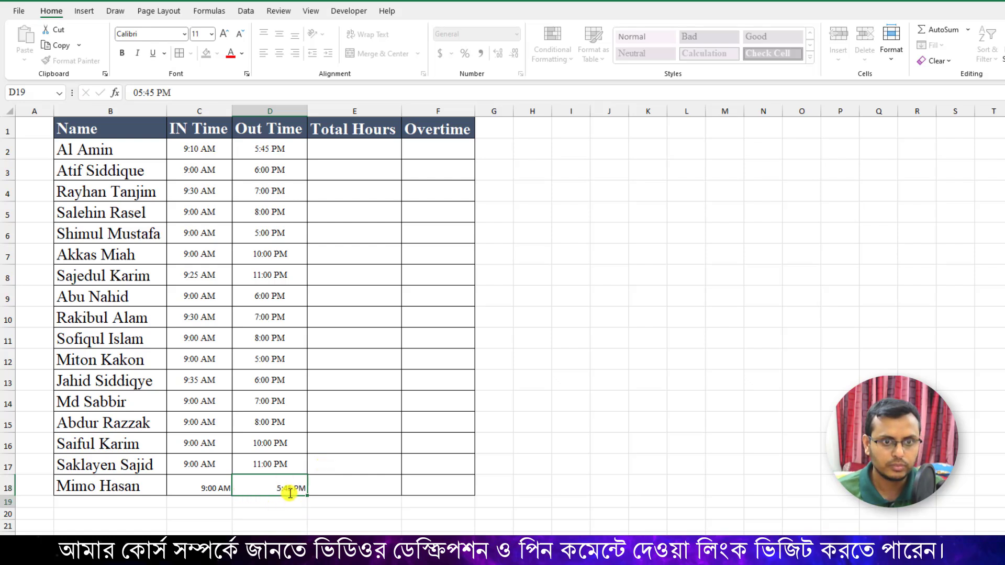
# Apply the custom number format h:mm AM/PM to the two times in C18:D18.
pyautogui.click(202, 489)
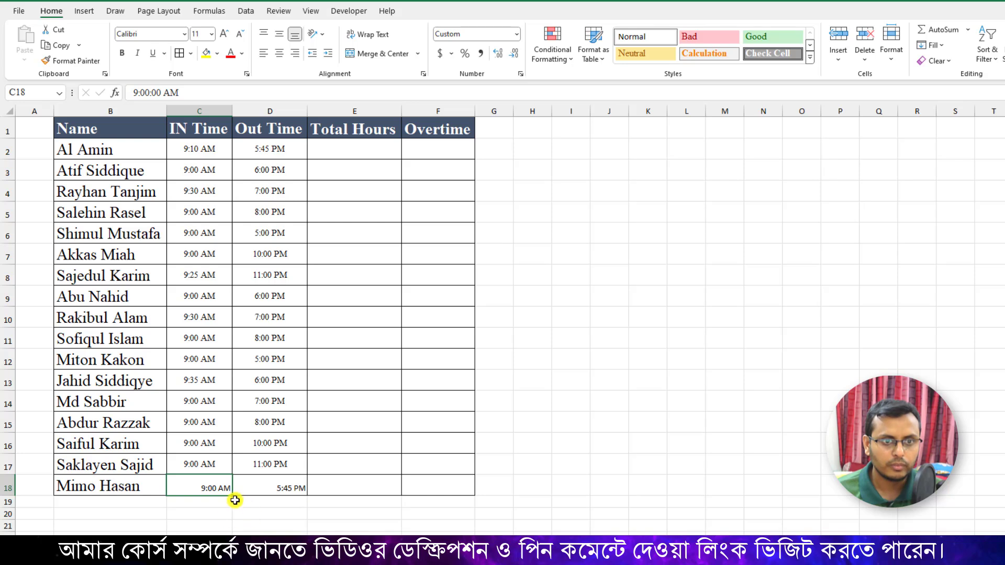
pyautogui.moveTo(225, 488); pyautogui.dragTo(264, 488)
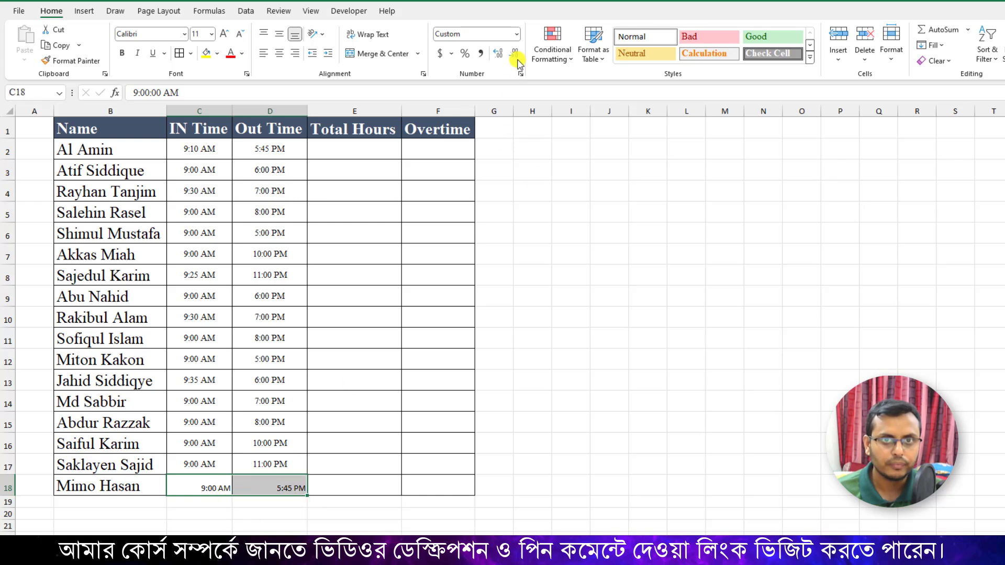
pyautogui.click(517, 34)
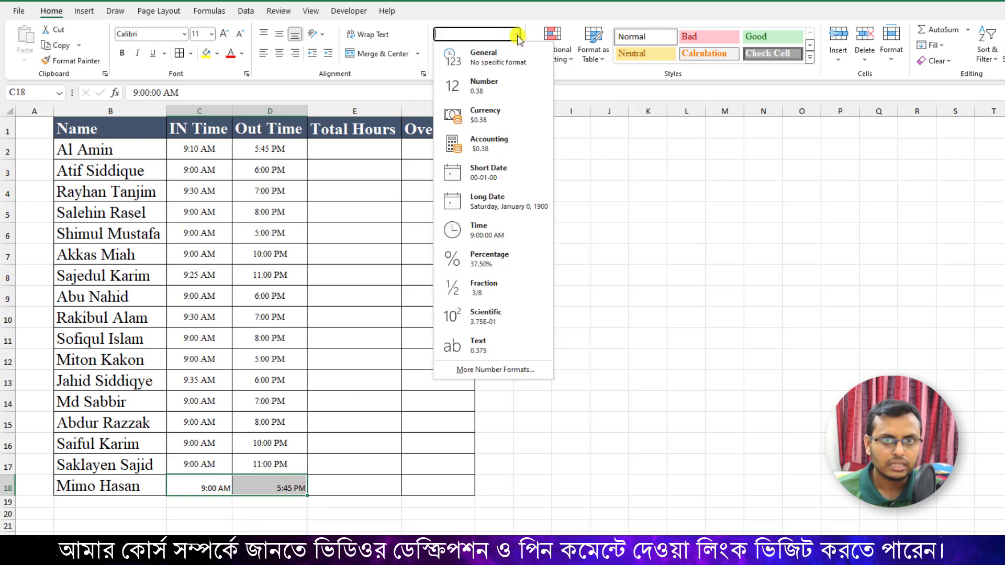
pyautogui.click(487, 369)
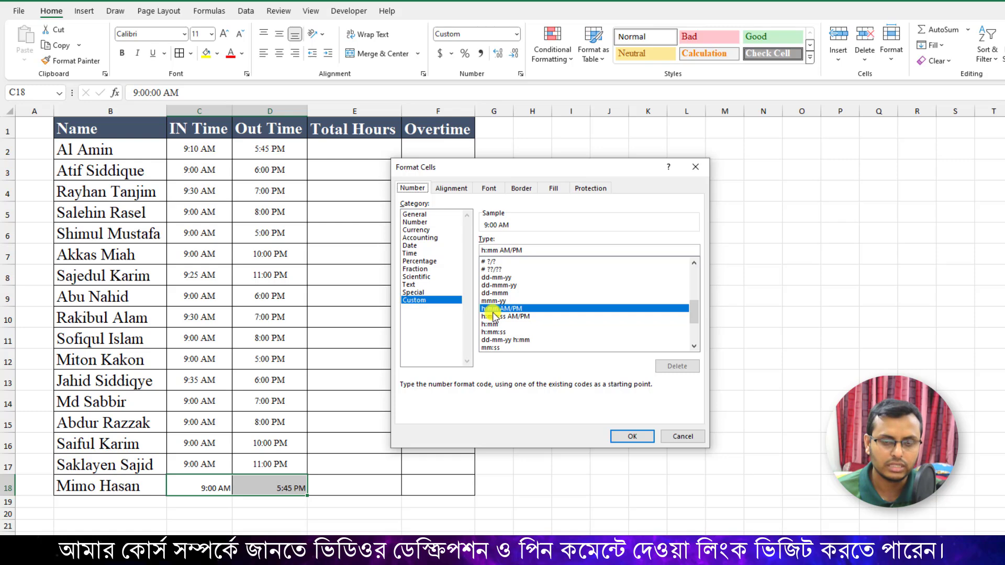
pyautogui.click(631, 438)
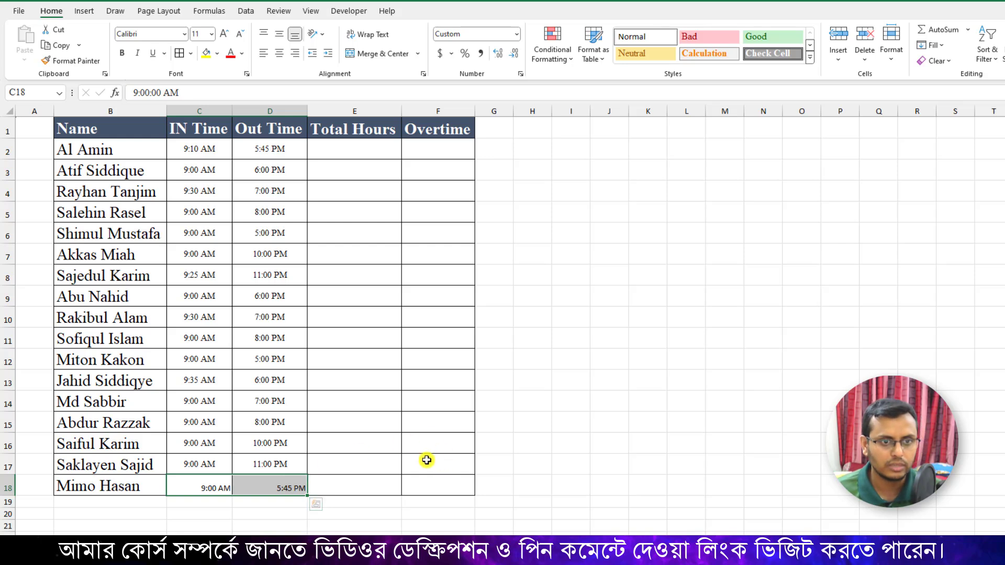
# Set the font of C18:D18 to Times New Roman and center the times horizontally.
pyautogui.click(164, 37)
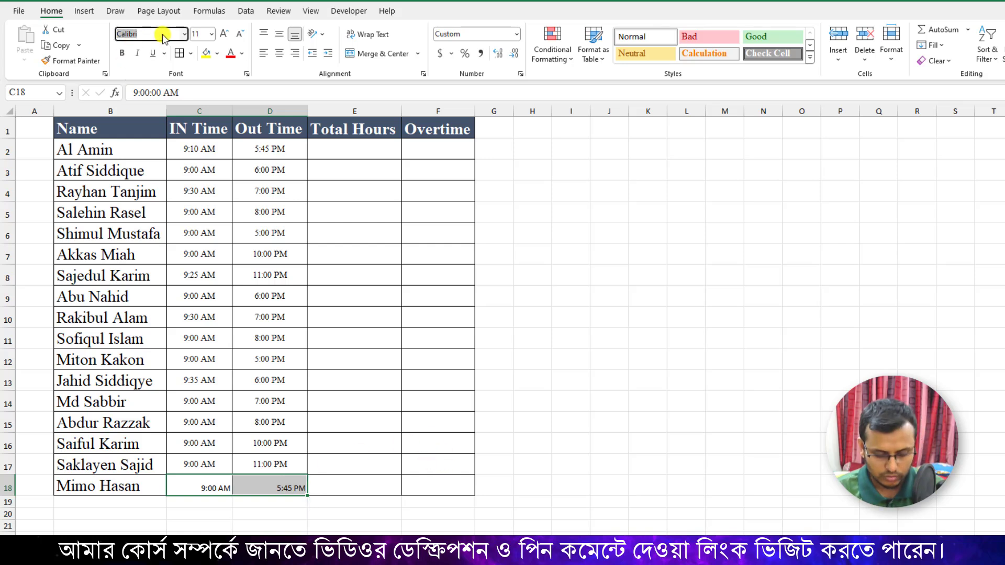
pyautogui.write('Times New Roman')
pyautogui.press('Return')
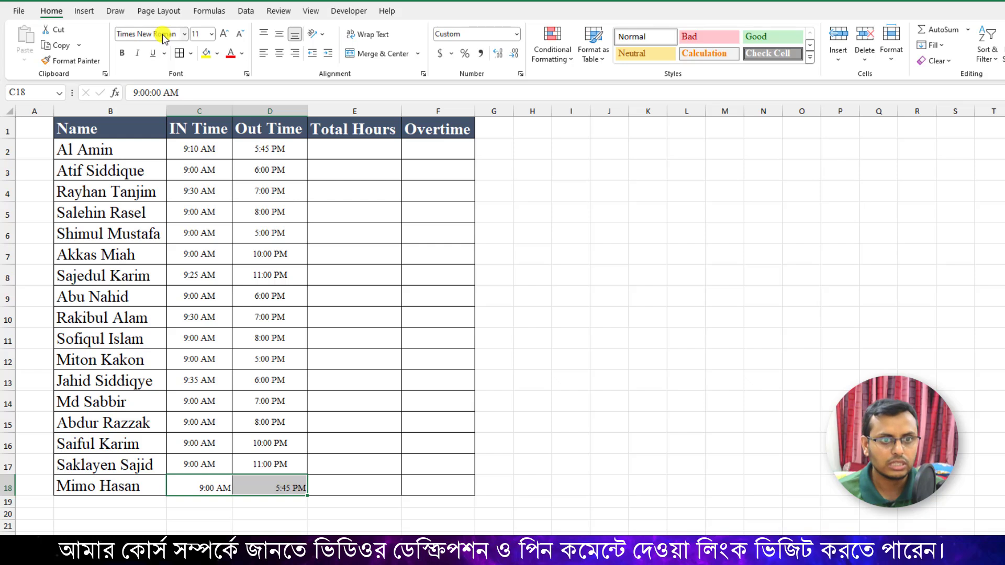
pyautogui.click(279, 53)
pyautogui.click(533, 443)
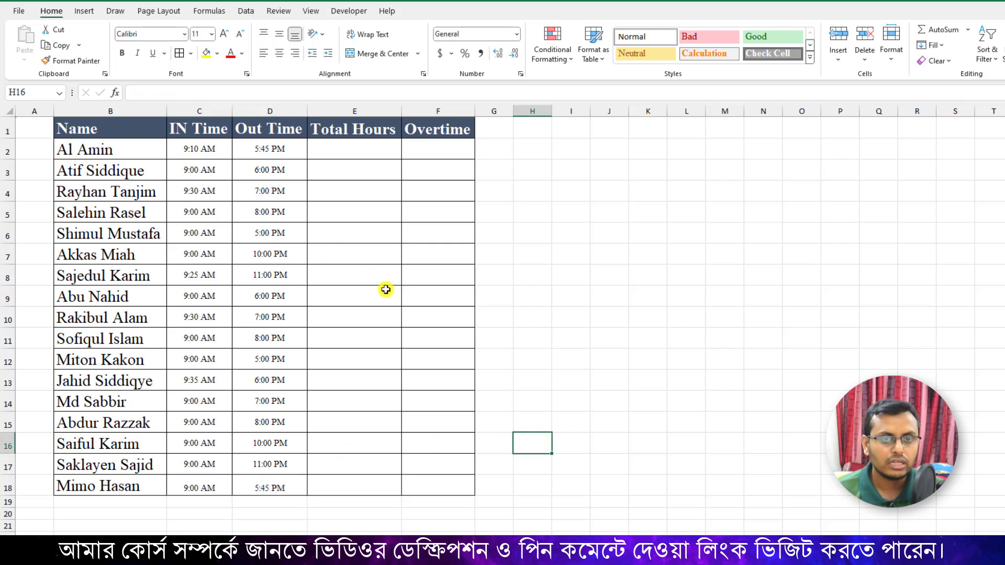
# Calculate Total Hours in E2 with the formula =D2-C2 and fill it down to E18.
pyautogui.click(345, 149)
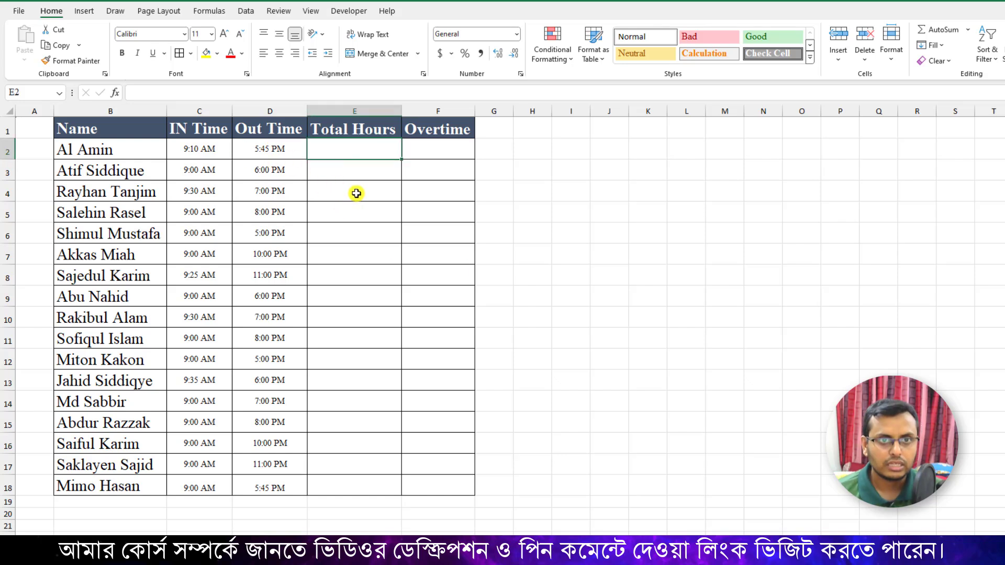
pyautogui.write('=')
pyautogui.click(287, 153)
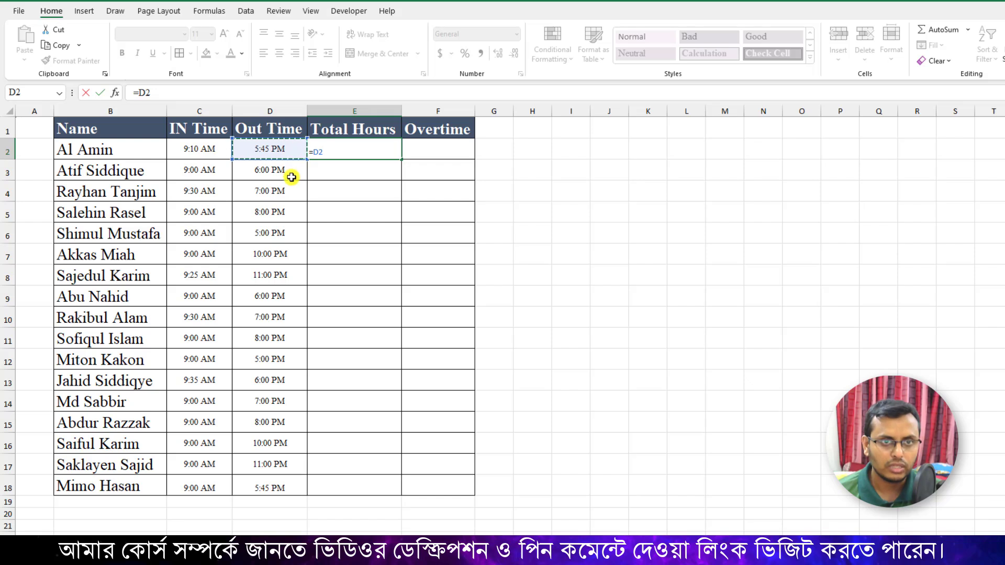
pyautogui.write('-')
pyautogui.click(208, 148)
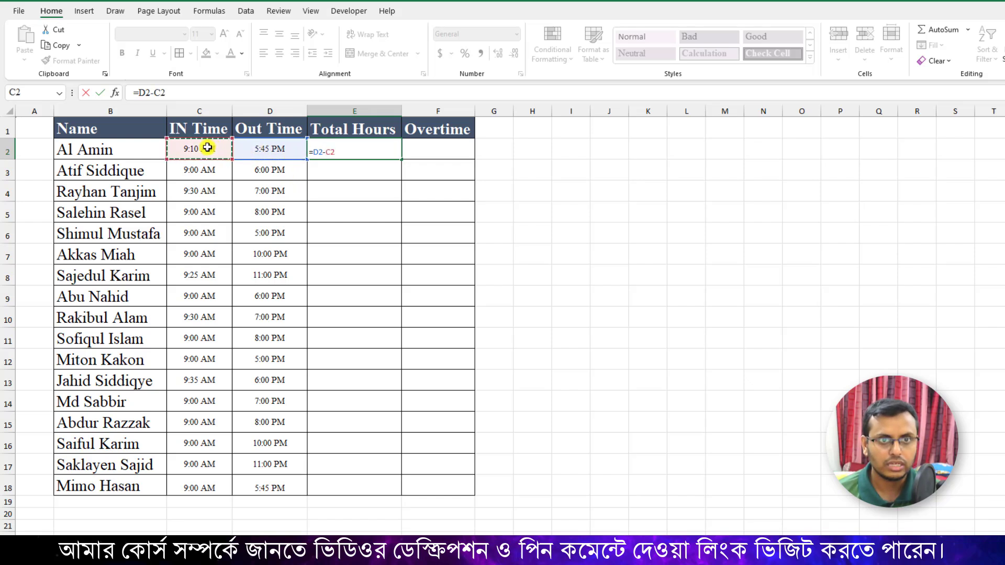
pyautogui.press('Return')
pyautogui.press('Up')
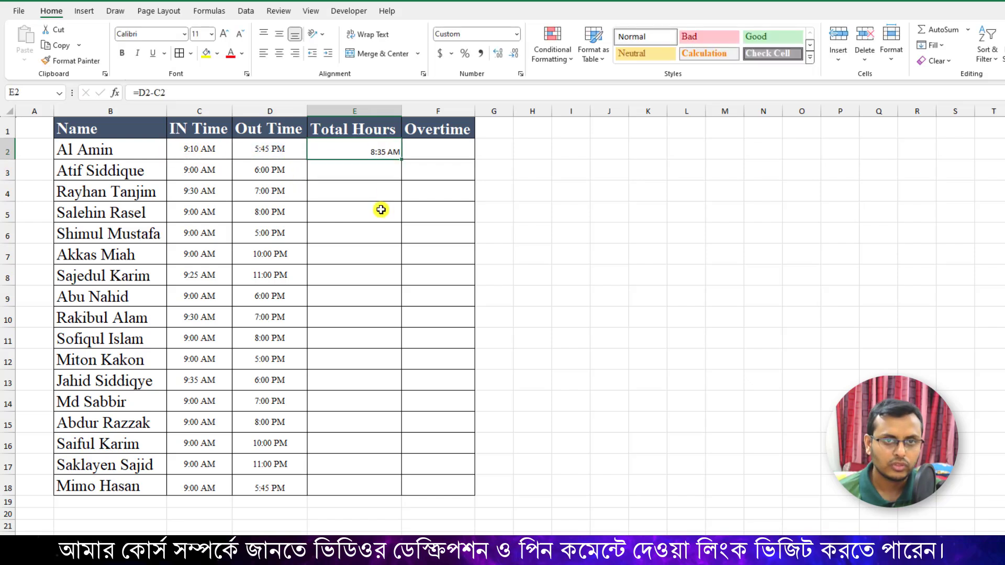
pyautogui.doubleClick(401, 159)
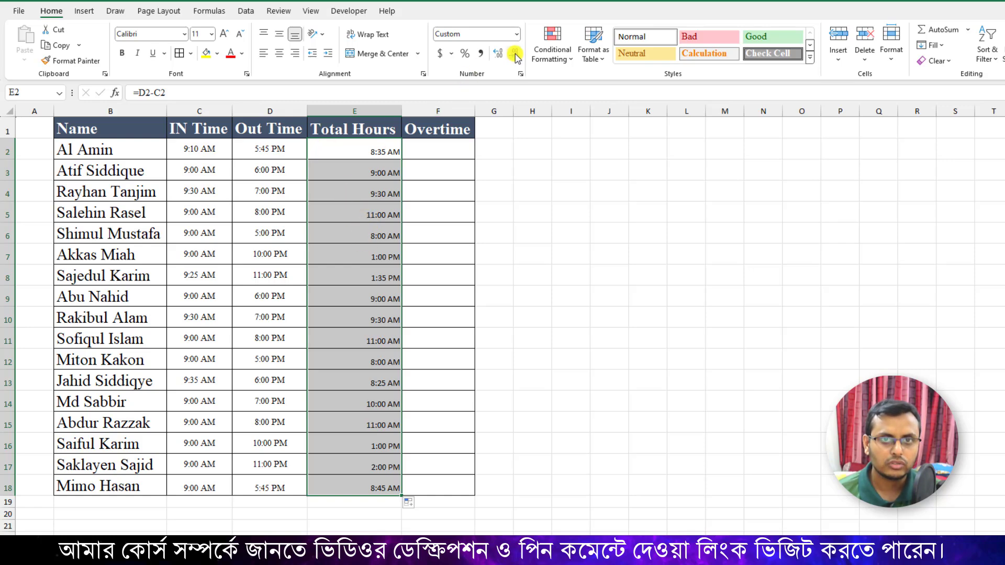
# Apply the custom number format h:mm to the Total Hours in E2:E18.
pyautogui.click(517, 35)
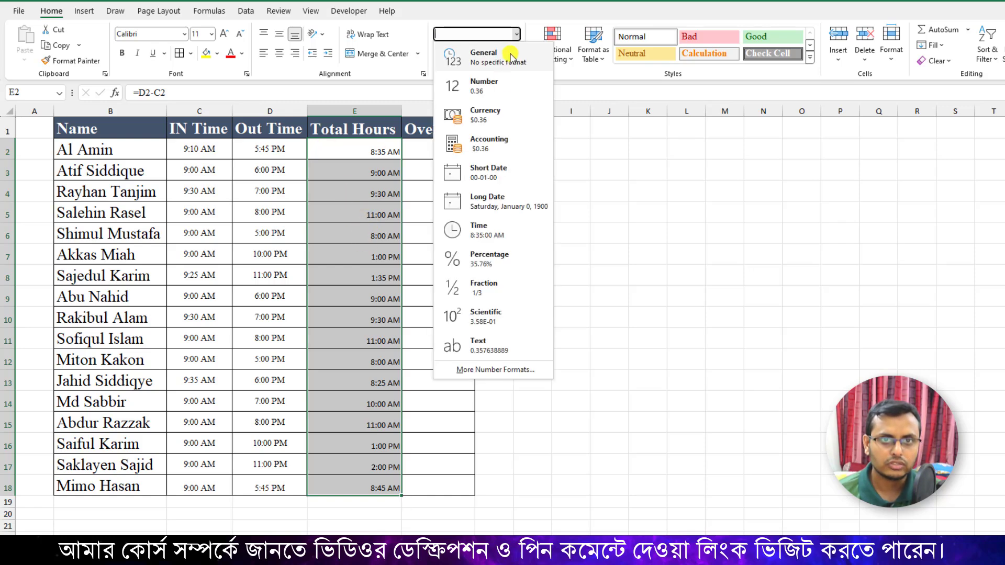
pyautogui.click(487, 371)
pyautogui.click(426, 301)
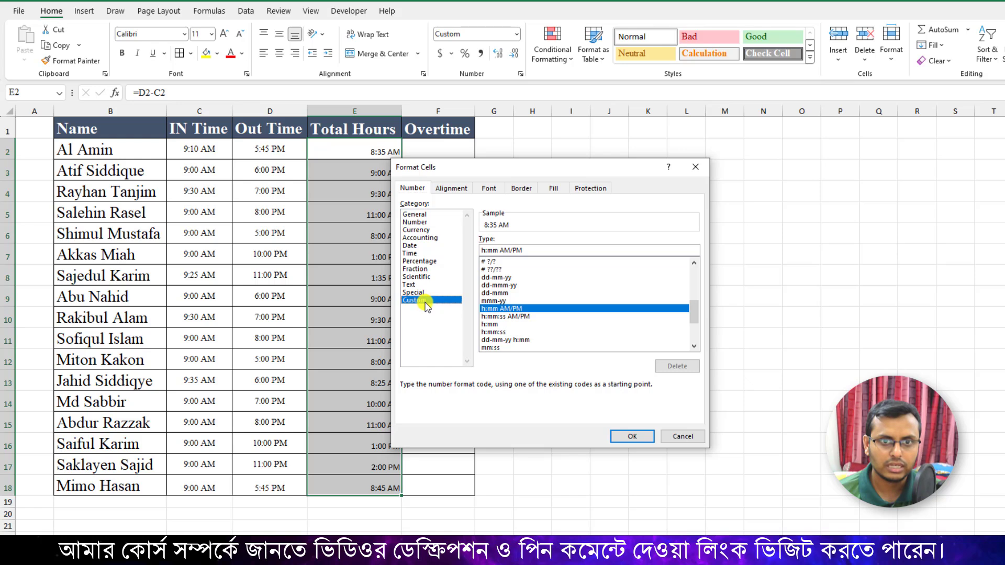
pyautogui.click(489, 325)
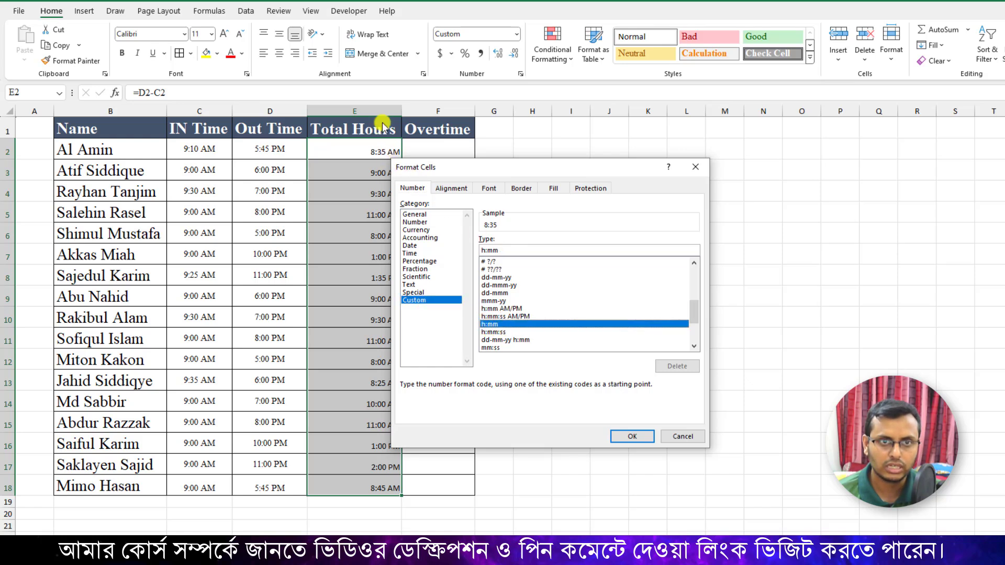
pyautogui.click(632, 437)
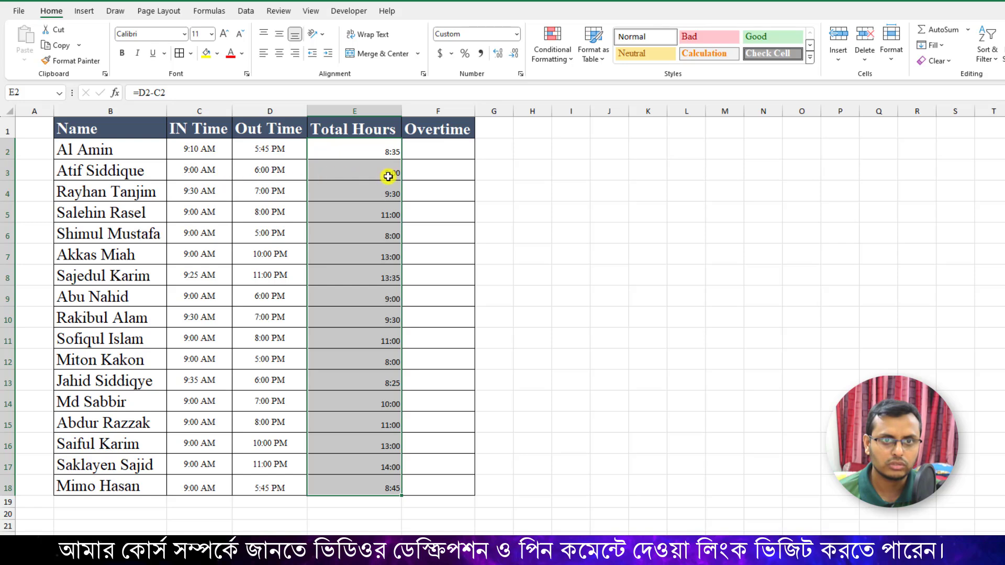
# Set the Total Hours cells E2:E18 to Times New Roman and center them horizontally and vertically.
pyautogui.click(152, 38)
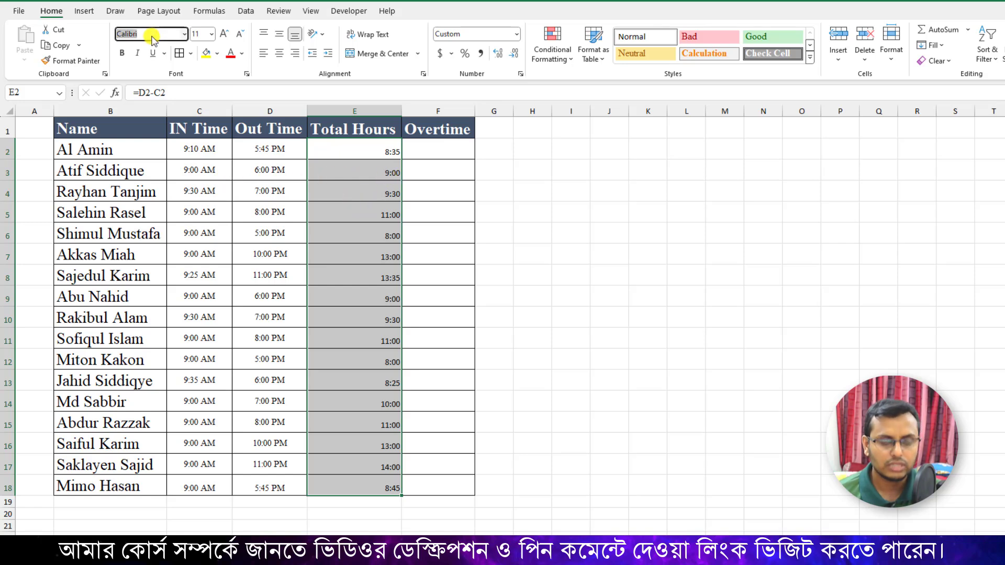
pyautogui.write('Time')
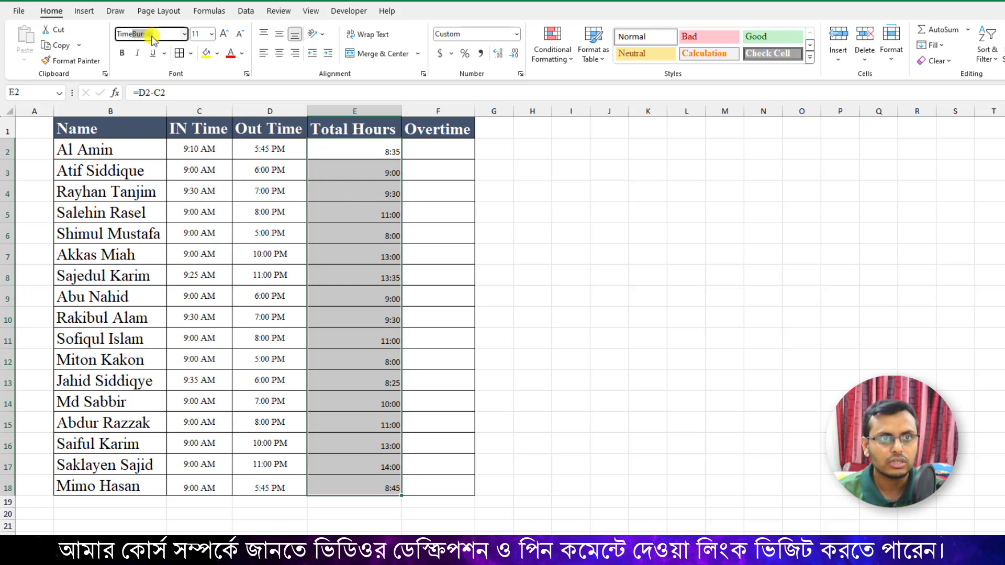
pyautogui.write('s')
pyautogui.press('Return')
pyautogui.click(279, 53)
pyautogui.click(279, 34)
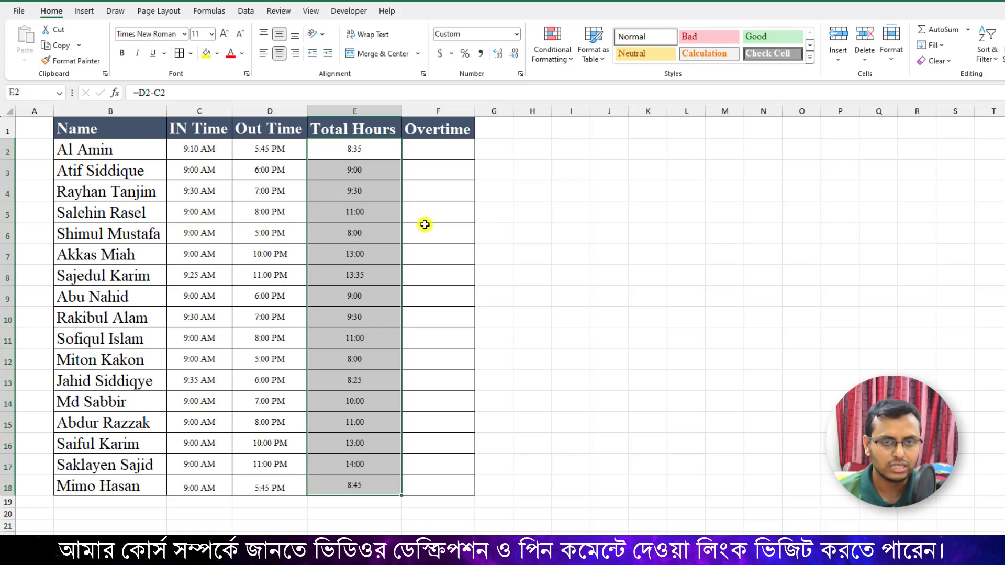
# Calculate Overtime in F2 with the formula =E2-TIME(8,0,0) and fill it down to F18.
pyautogui.click(435, 153)
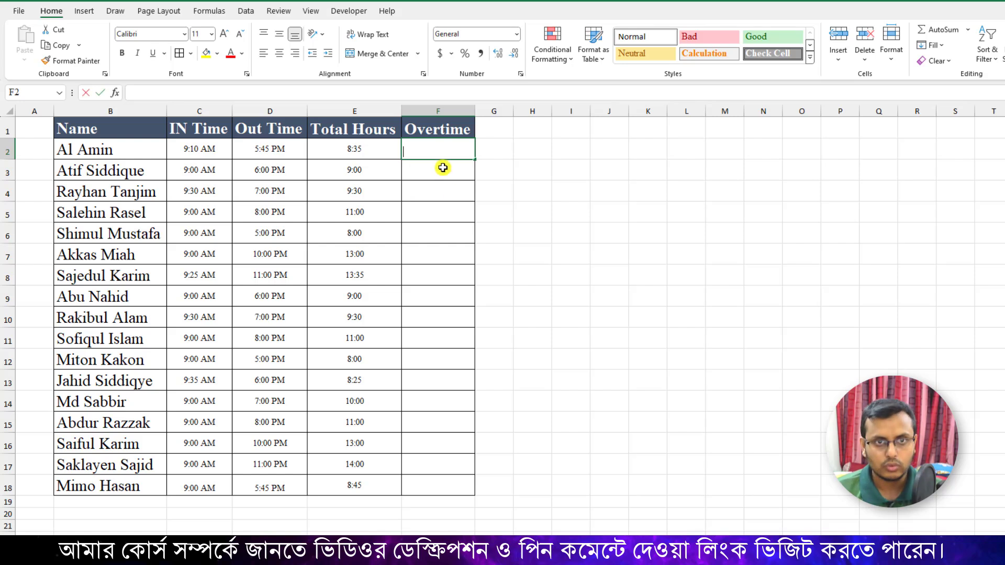
pyautogui.write('=')
pyautogui.click(368, 154)
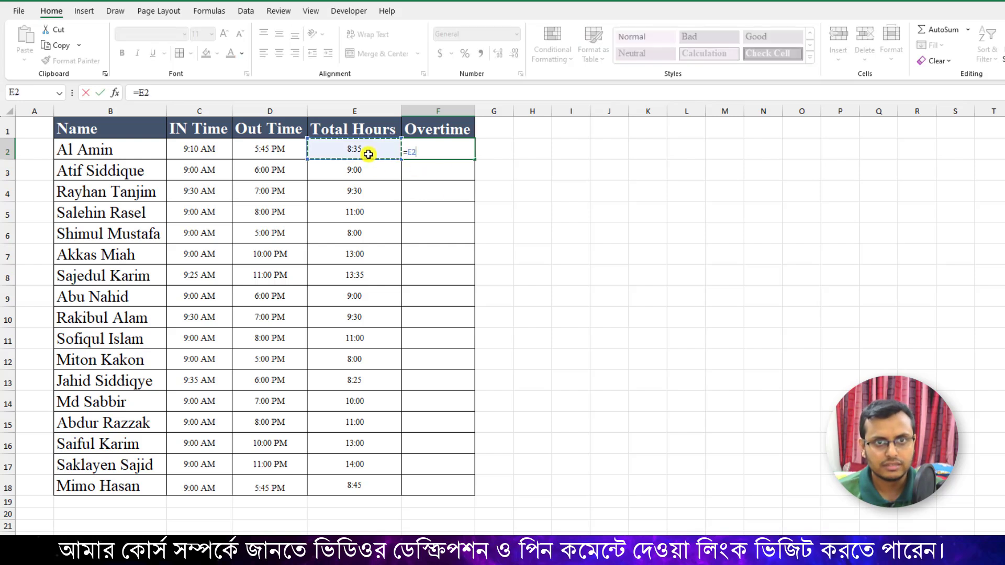
pyautogui.write('-')
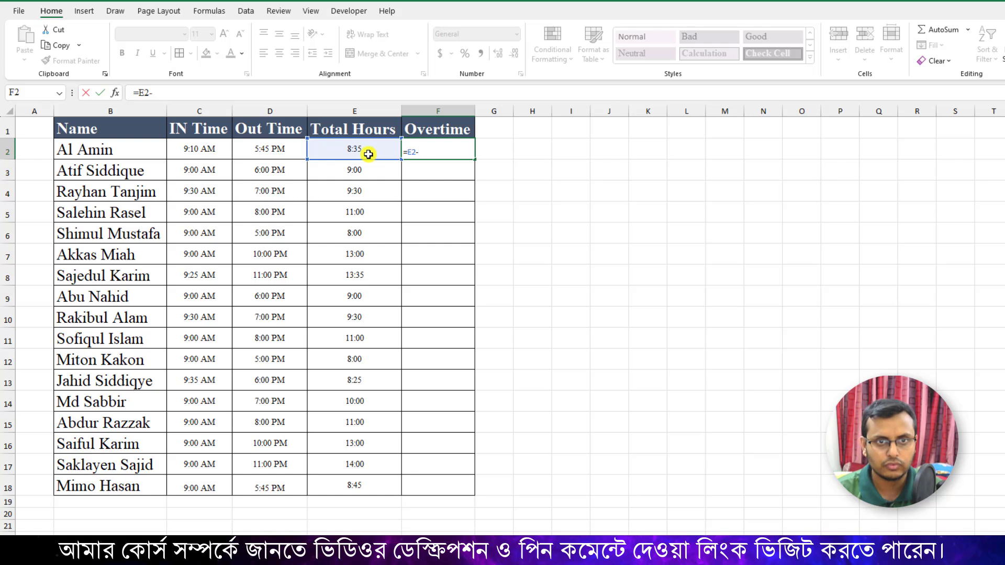
pyautogui.write('time')
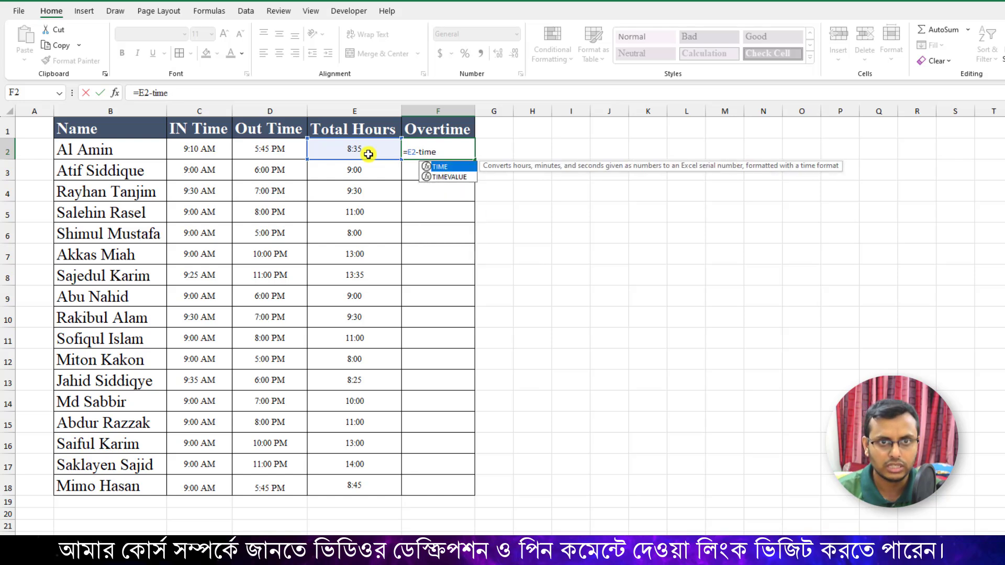
pyautogui.write('(')
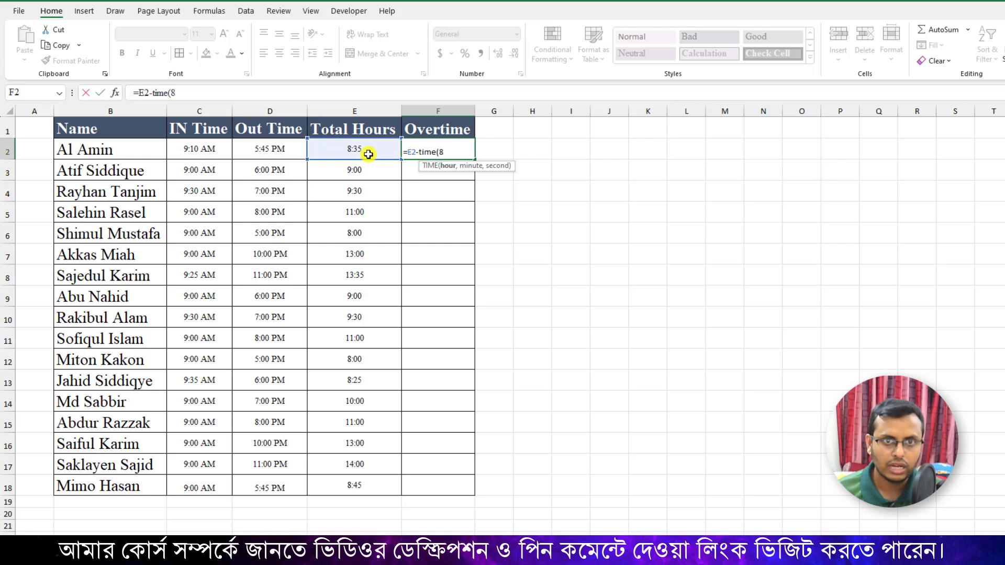
pyautogui.write('8,')
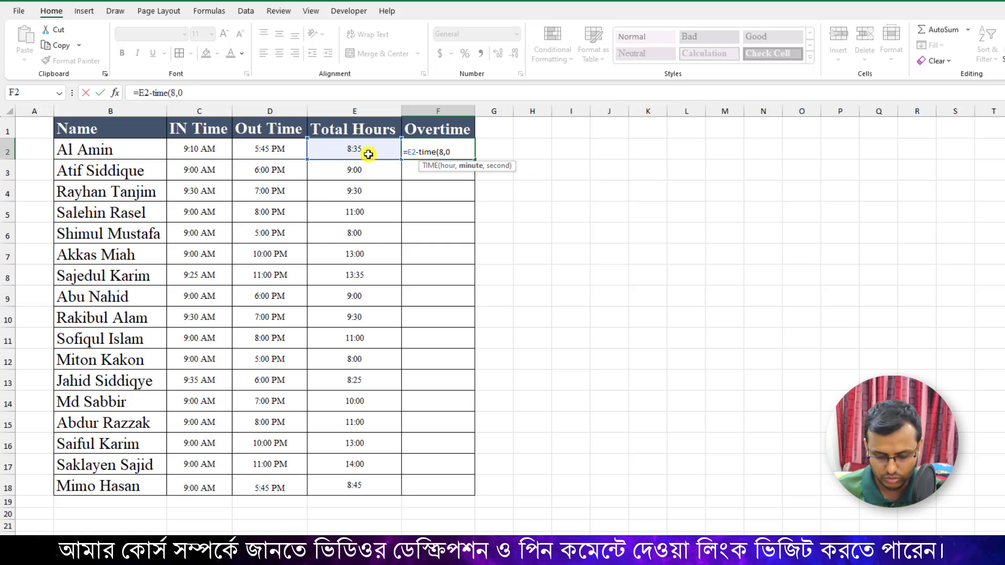
pyautogui.write('0,0')
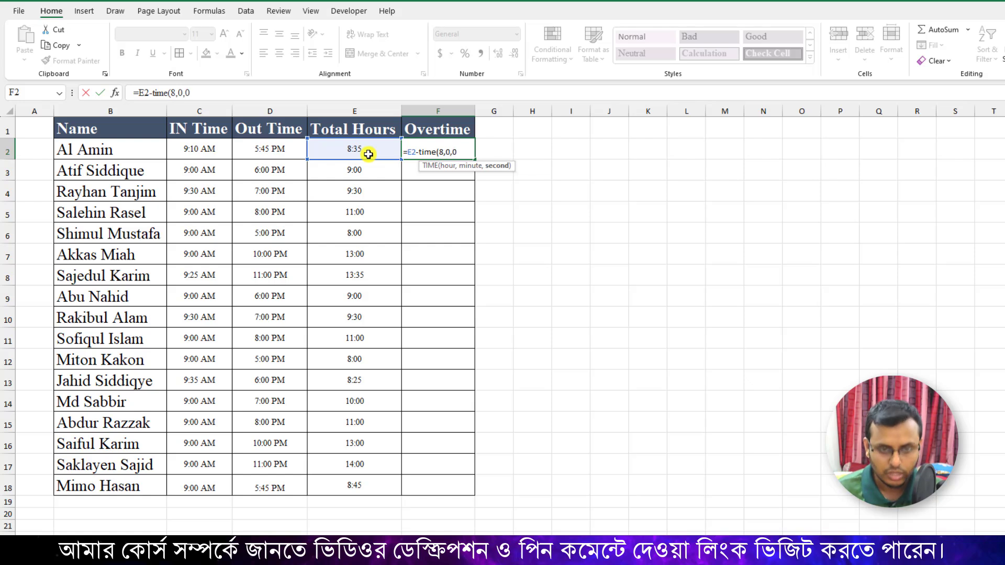
pyautogui.write(')')
pyautogui.press('Return')
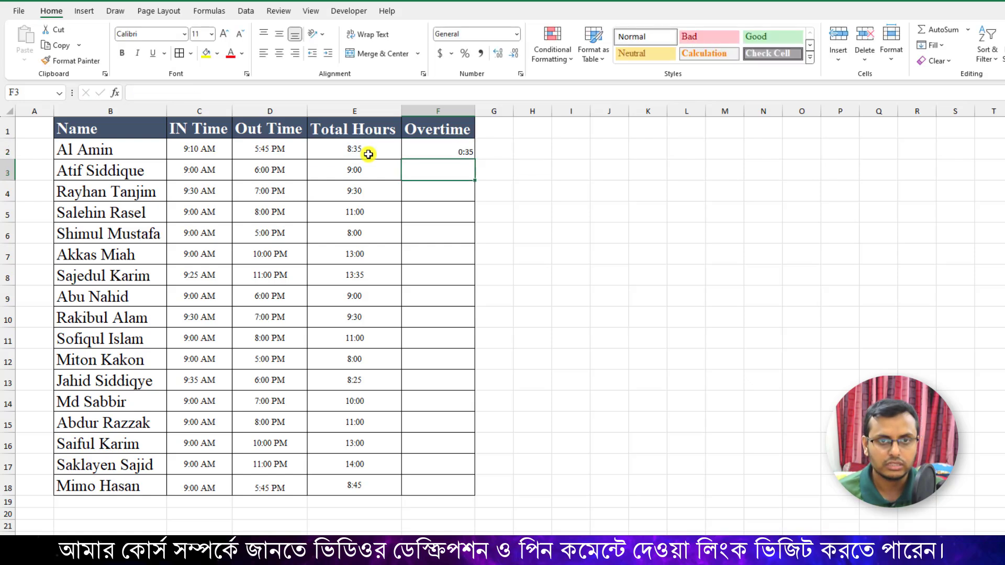
pyautogui.click(448, 149)
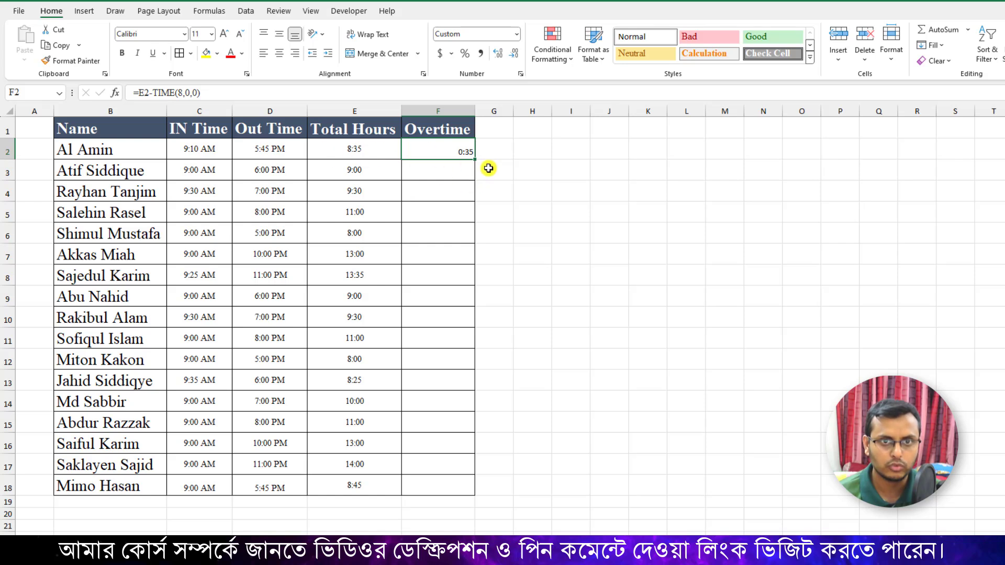
pyautogui.doubleClick(476, 161)
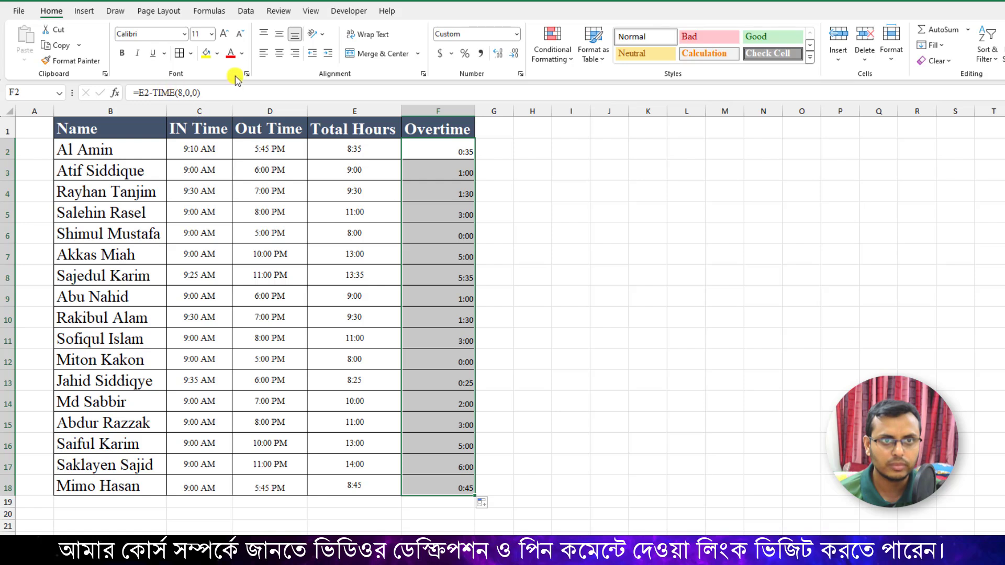
# Center the Overtime cells F2:F18 horizontally and set their font to Times New Roman.
pyautogui.click(279, 53)
pyautogui.click(160, 35)
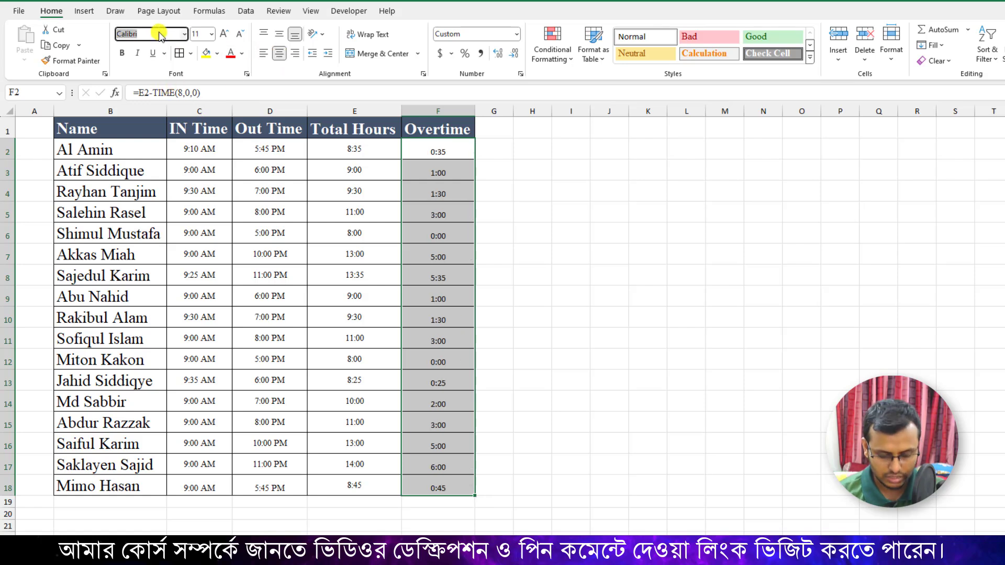
pyautogui.write('Times New Roman')
pyautogui.press('Return')
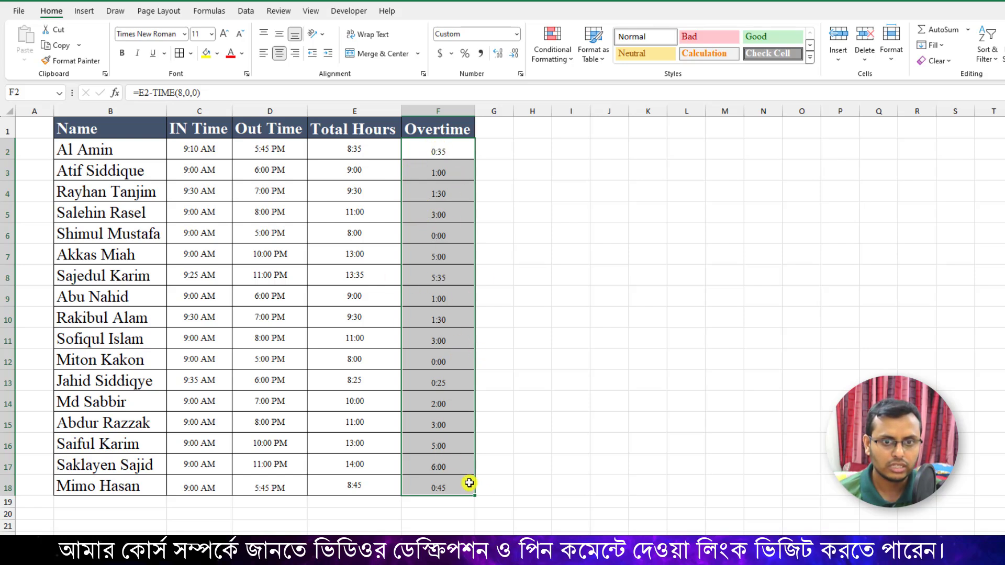
# Enter the label Total in E19 and copy the formatting of name cell B18 onto it.
pyautogui.click(442, 503)
pyautogui.click(382, 503)
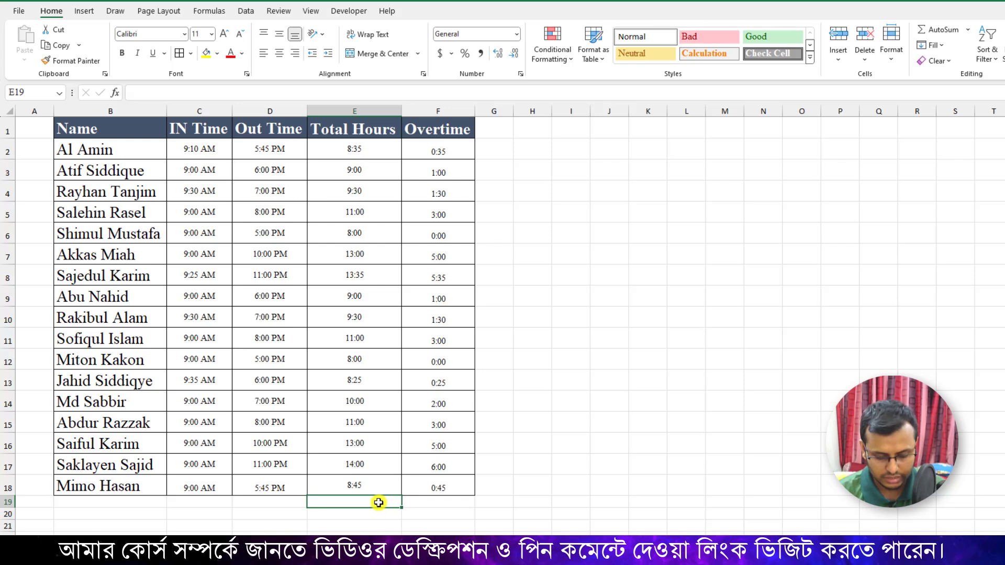
pyautogui.write('Total')
pyautogui.press('Return')
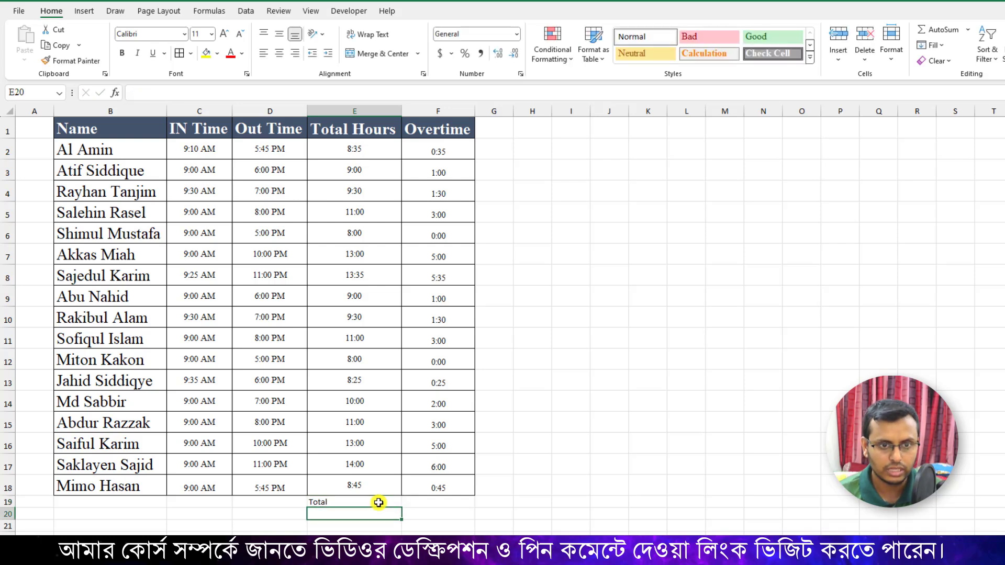
pyautogui.click(378, 502)
pyautogui.click(131, 484)
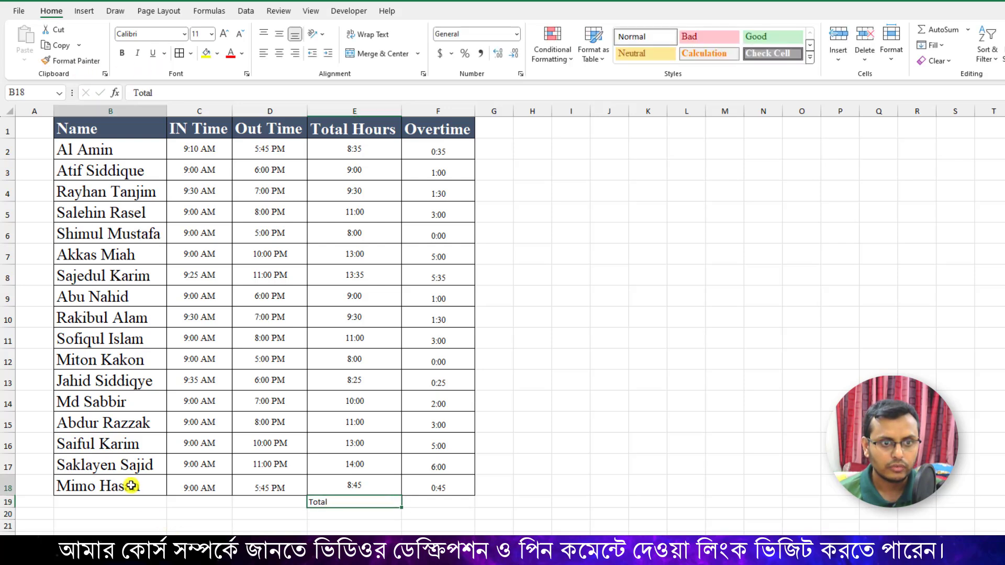
pyautogui.click(92, 63)
pyautogui.click(341, 503)
# Sum the Overtime column in F19 with the SUM function over F2:F18.
pyautogui.click(434, 506)
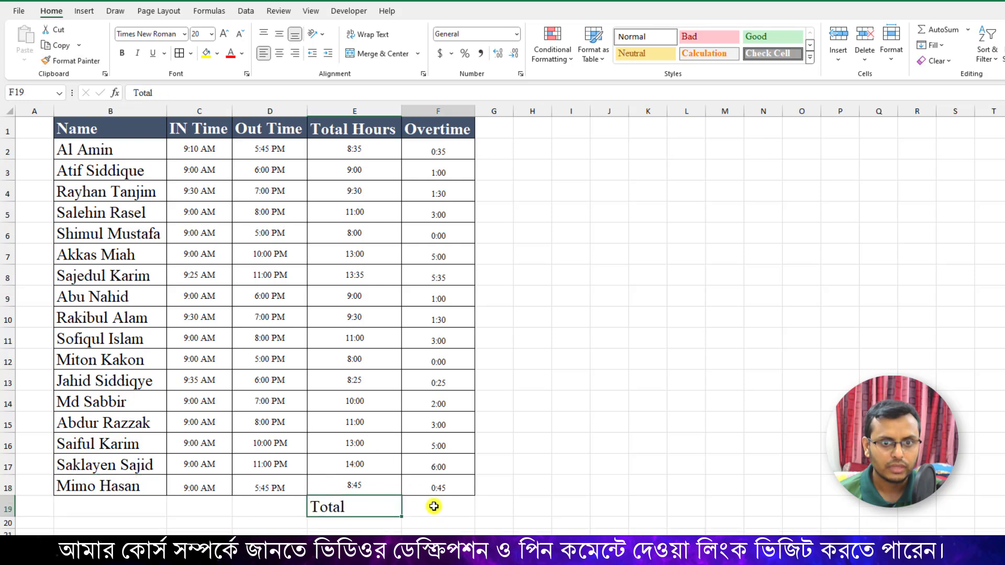
pyautogui.write('=')
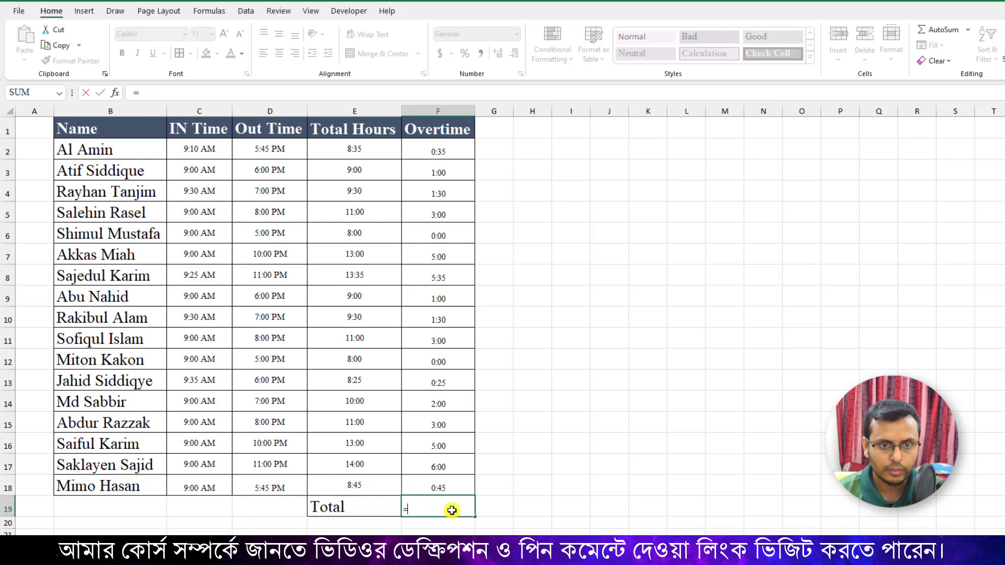
pyautogui.write('sum(')
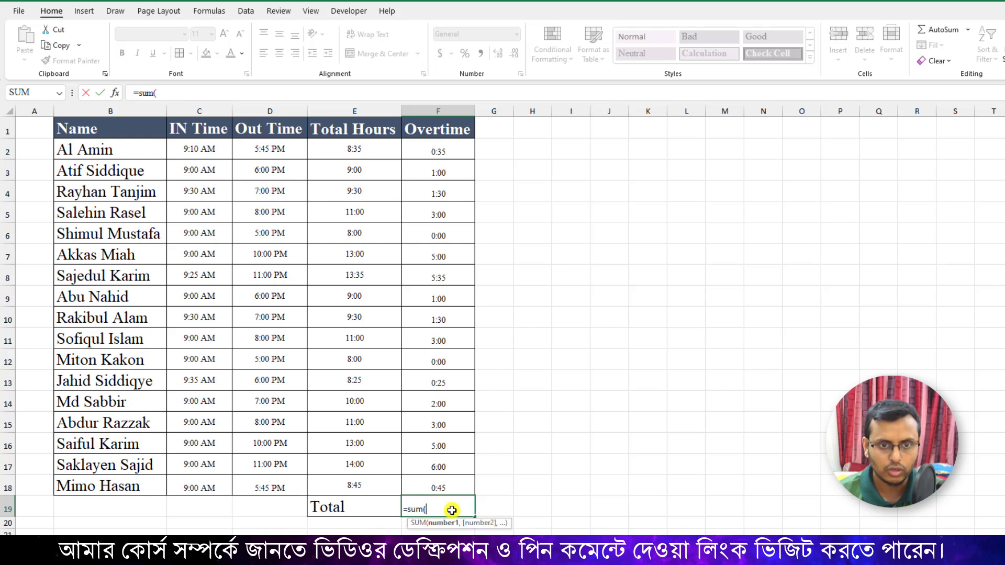
pyautogui.moveTo(419, 148); pyautogui.dragTo(426, 474)
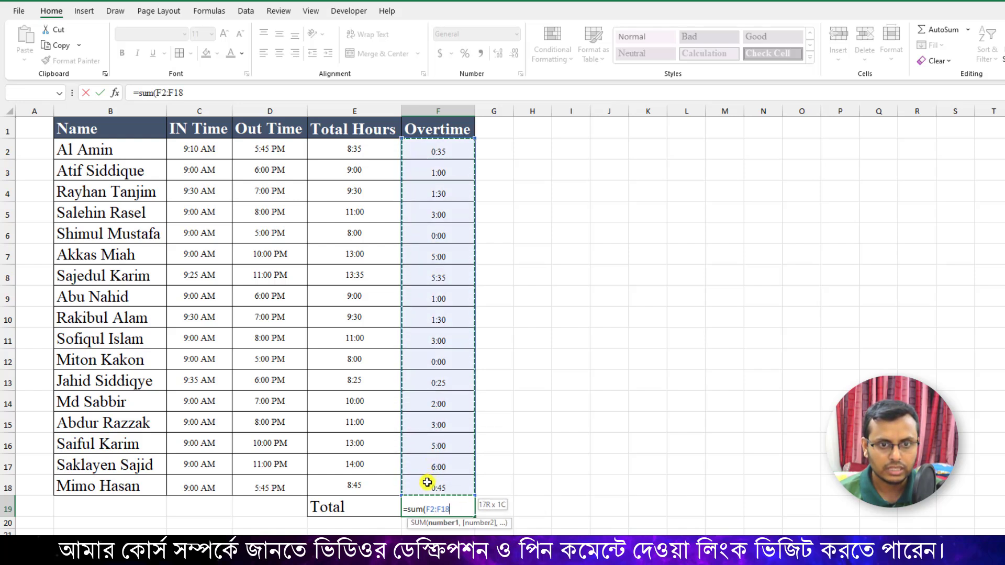
pyautogui.press('Return')
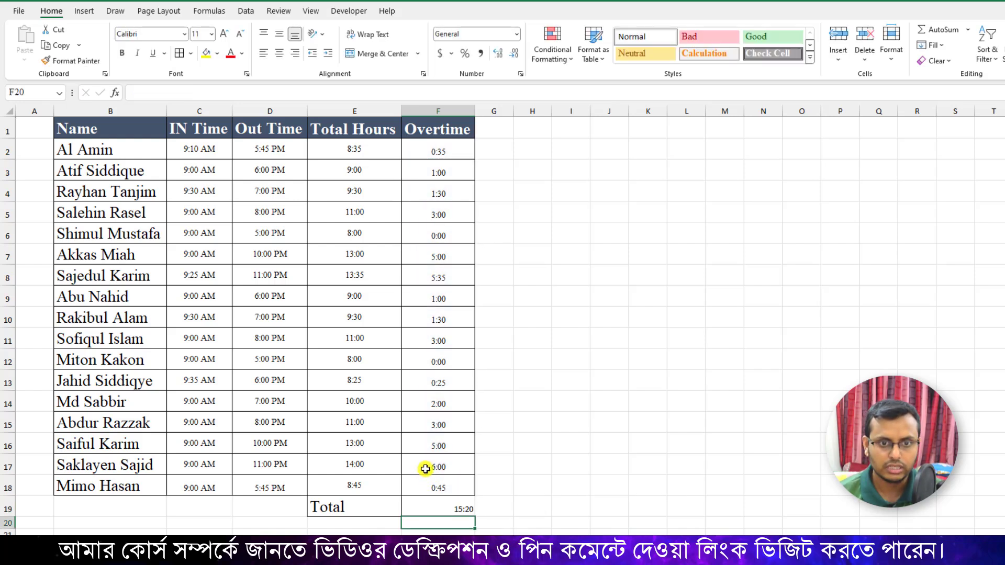
# Apply the custom number format [h]:mm:ss to the overtime total in F19.
pyautogui.click(456, 507)
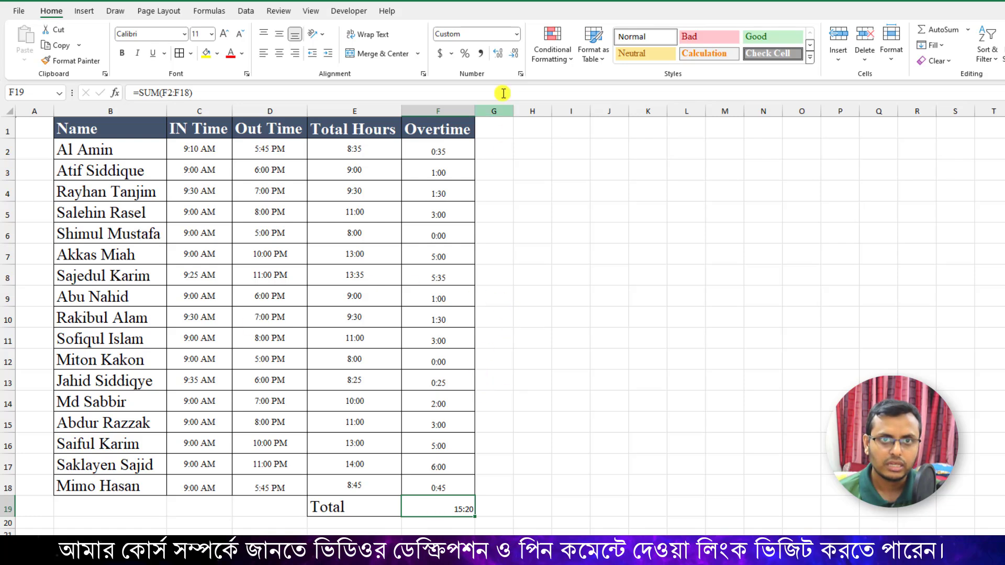
pyautogui.rightClick(469, 501)
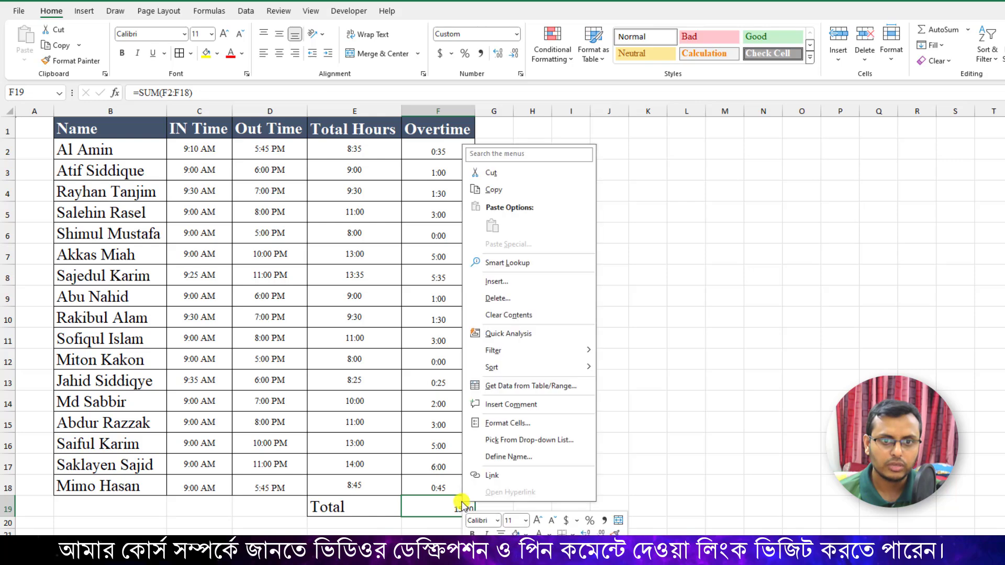
pyautogui.click(506, 423)
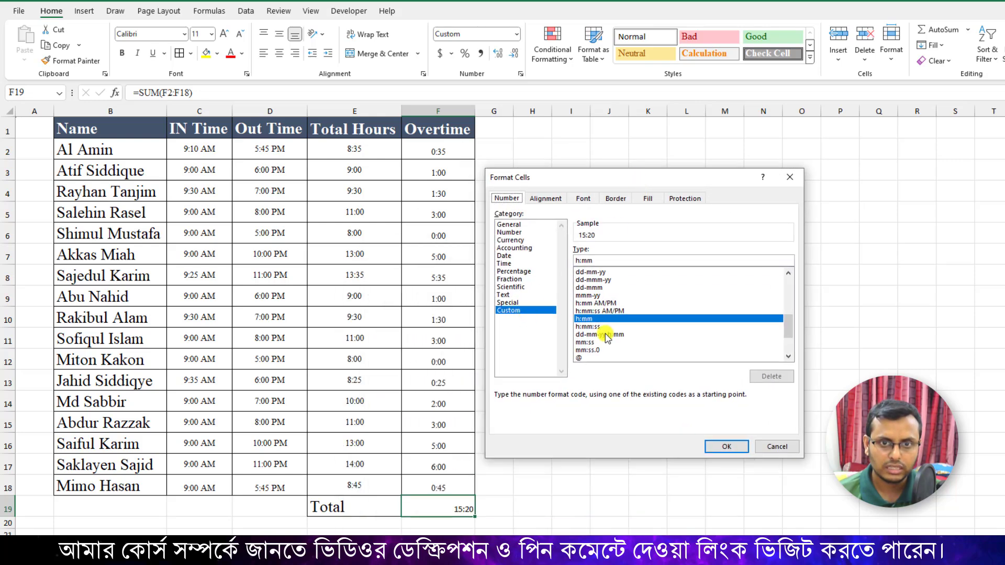
pyautogui.scroll(-2, 622, 338)
pyautogui.click(587, 320)
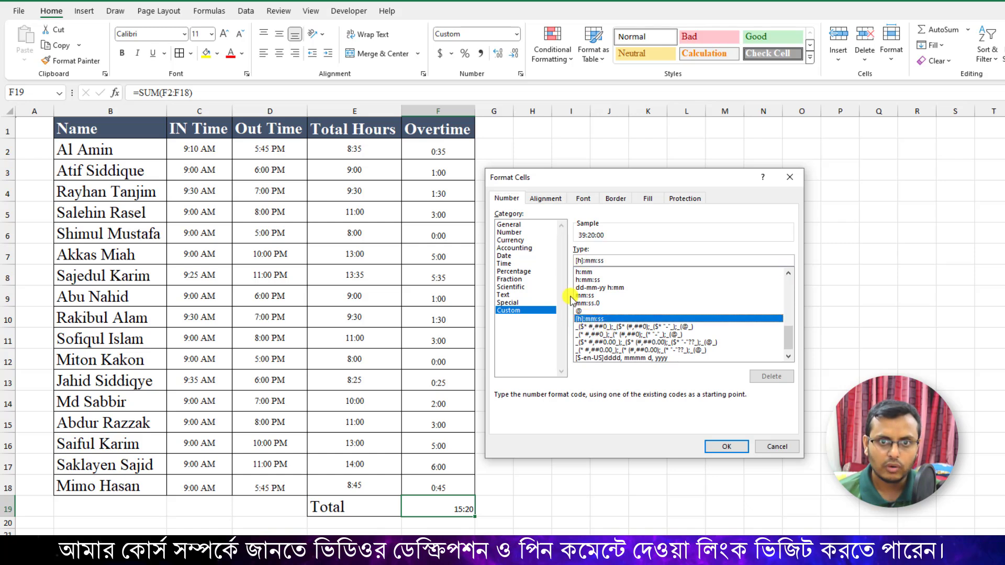
pyautogui.click(726, 446)
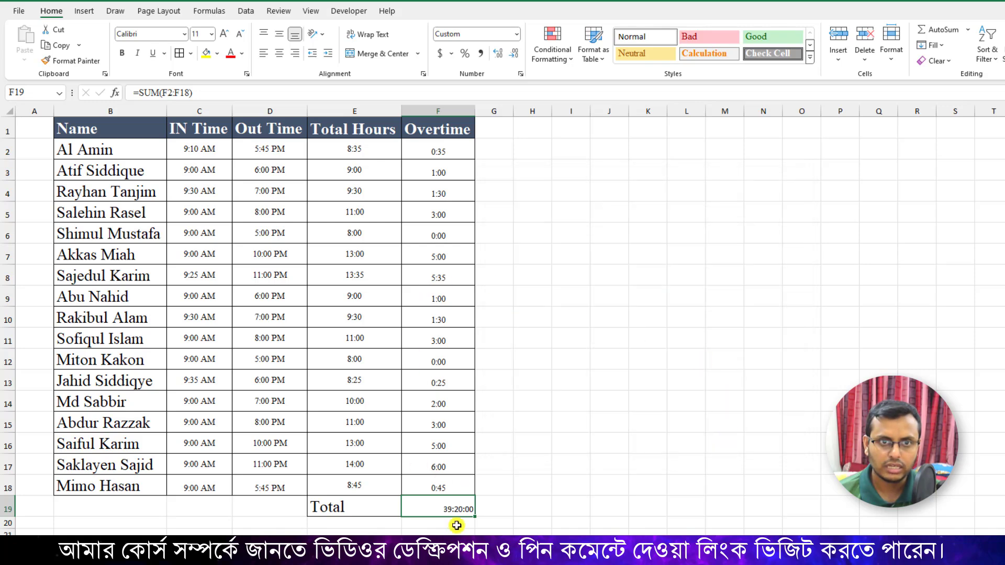